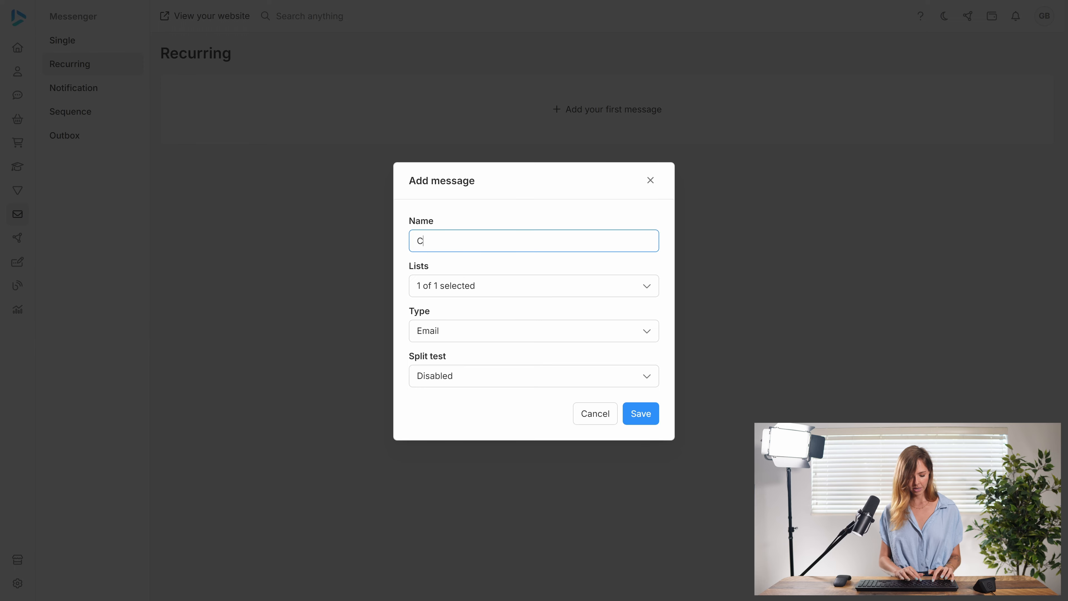
Name the new recurring message Merry Christmas, review its Lists and Type options without changing them, and save it
key("BackSpace")
key("BackSpace")
type("M")
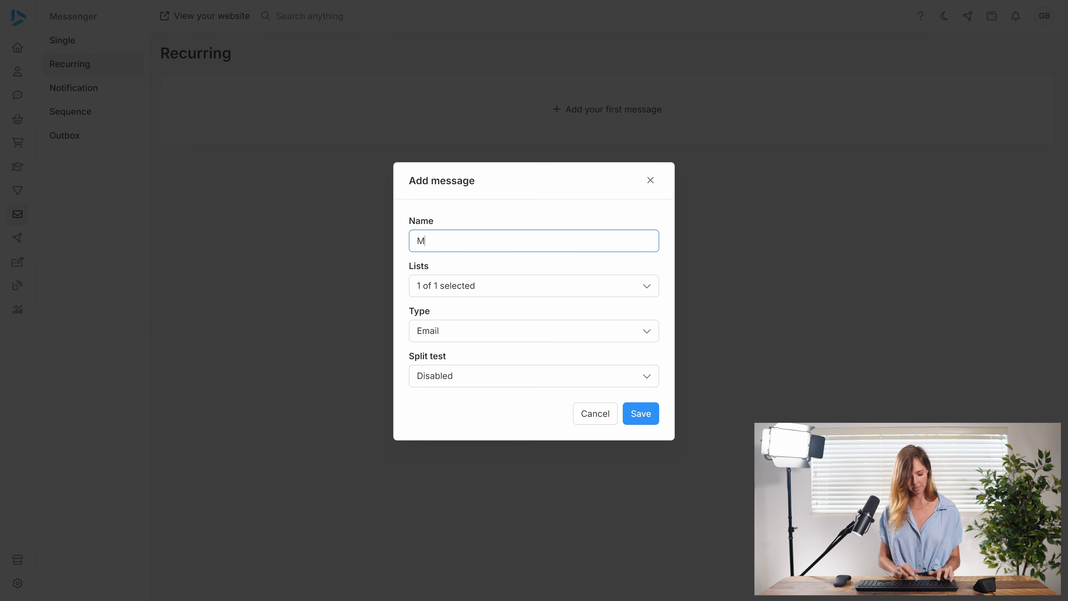
type("erry Christmas")
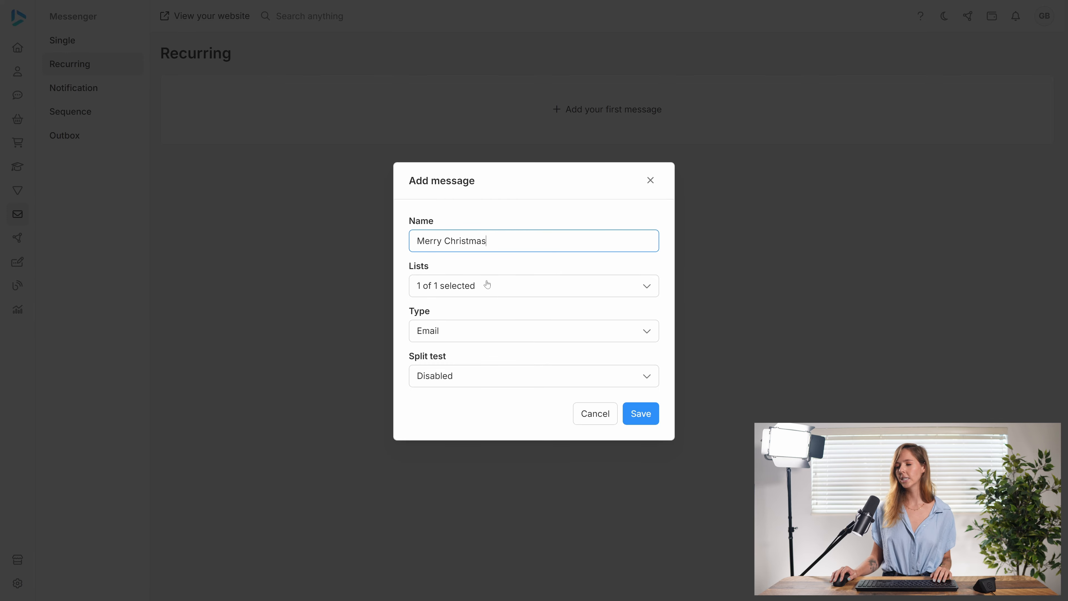
left_click(551, 294)
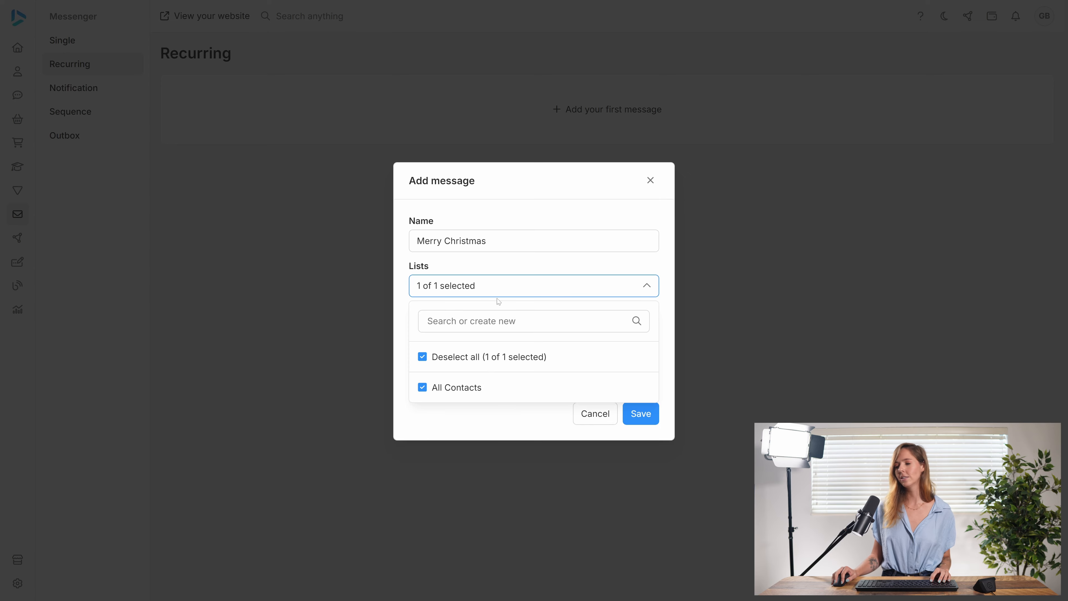
left_click(505, 291)
left_click(490, 336)
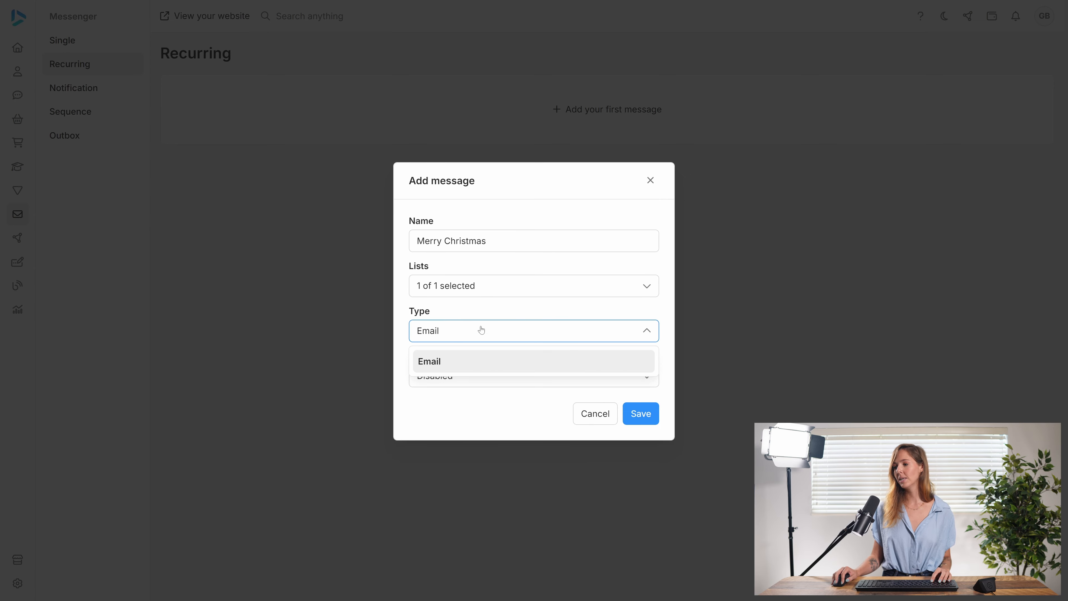
left_click(482, 330)
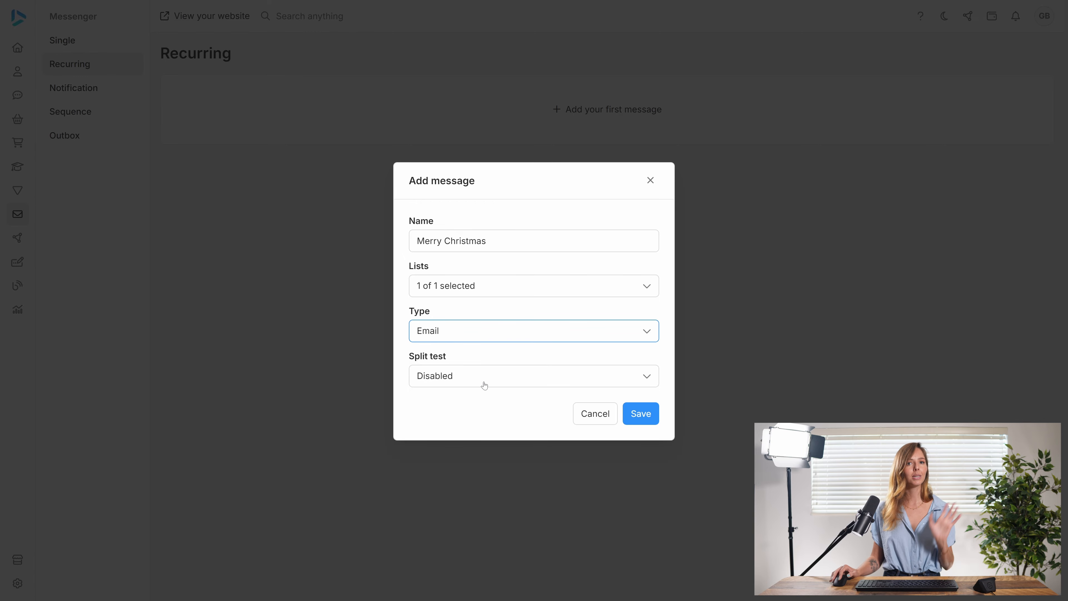
left_click(640, 414)
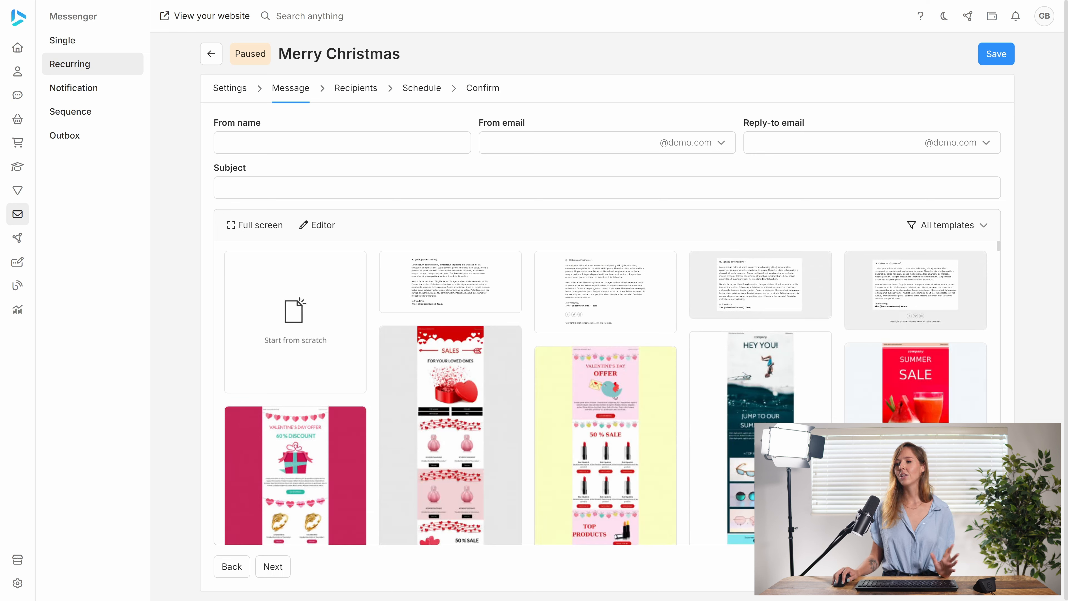
Fill in the message's sender name and the sender's email address
left_click(343, 143)
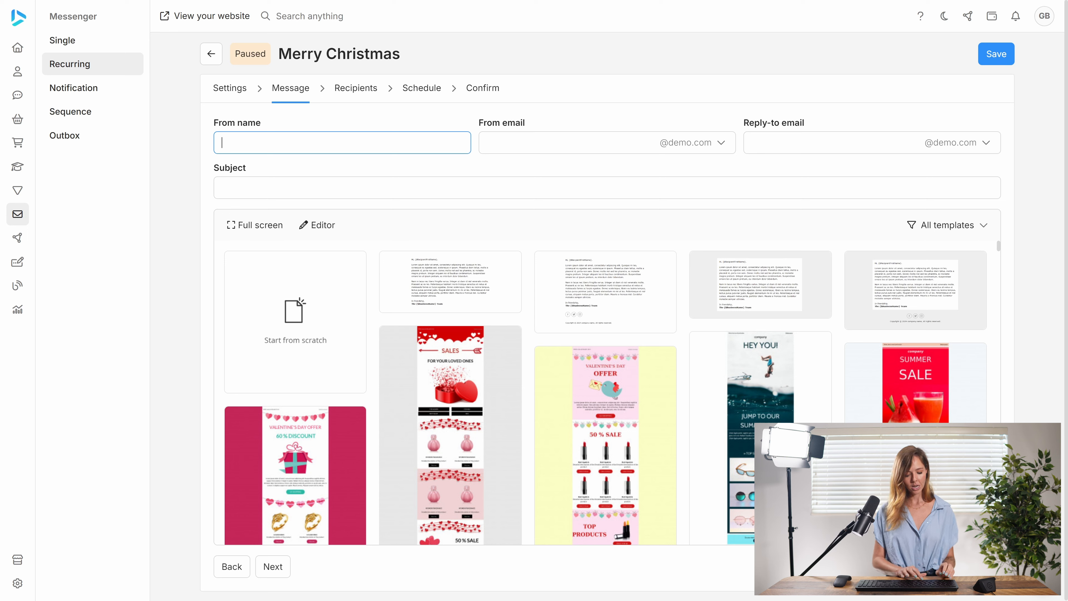
type("Heather")
key("Tab")
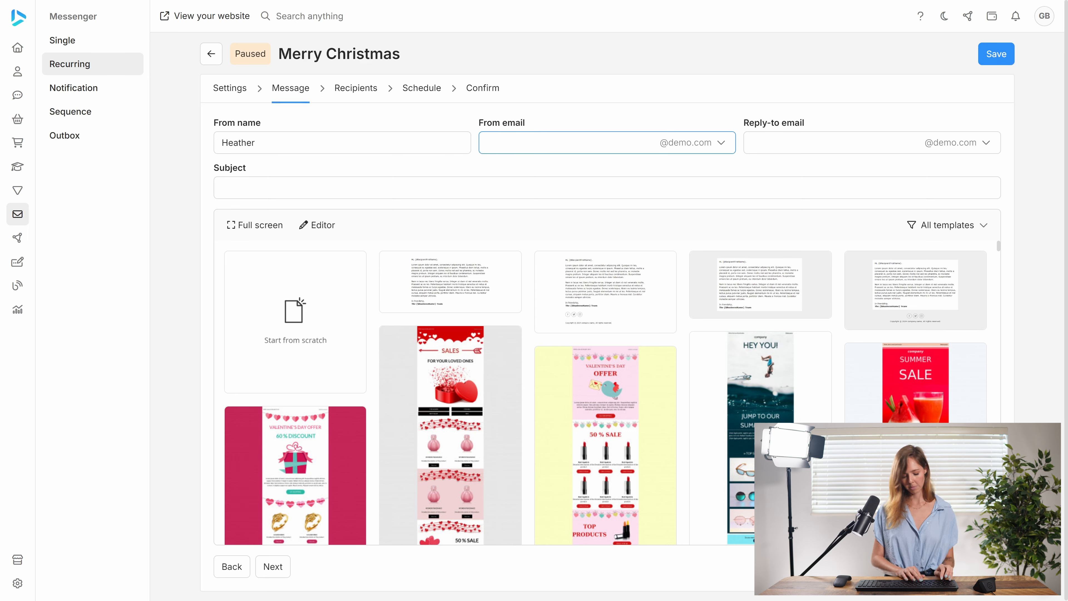
type("heather")
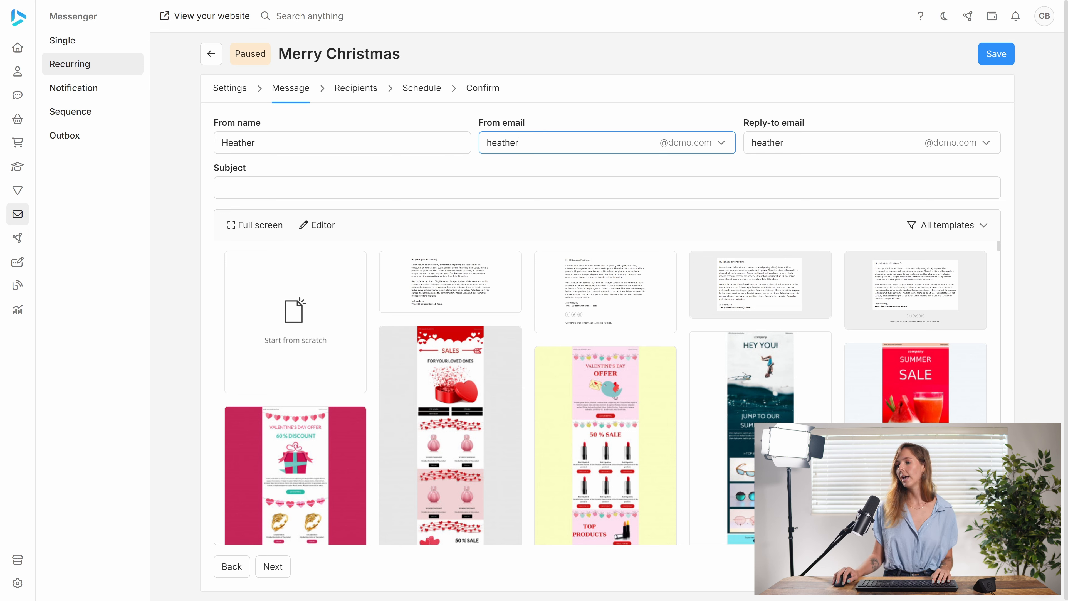
Enter Merry Christmas as the message's subject line
left_click(223, 188)
type("Merr")
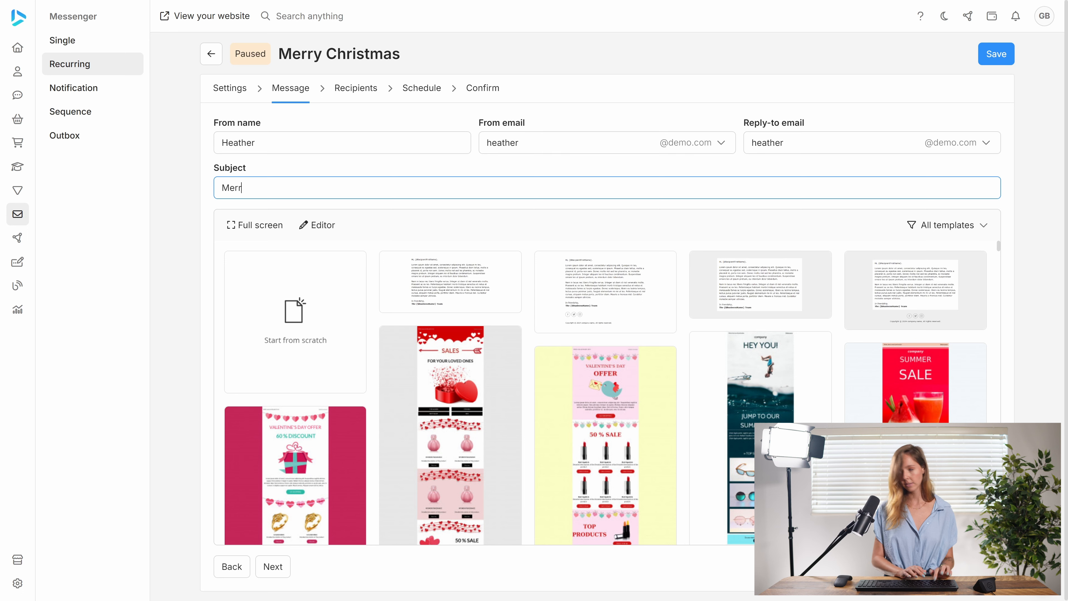
type("y Chri")
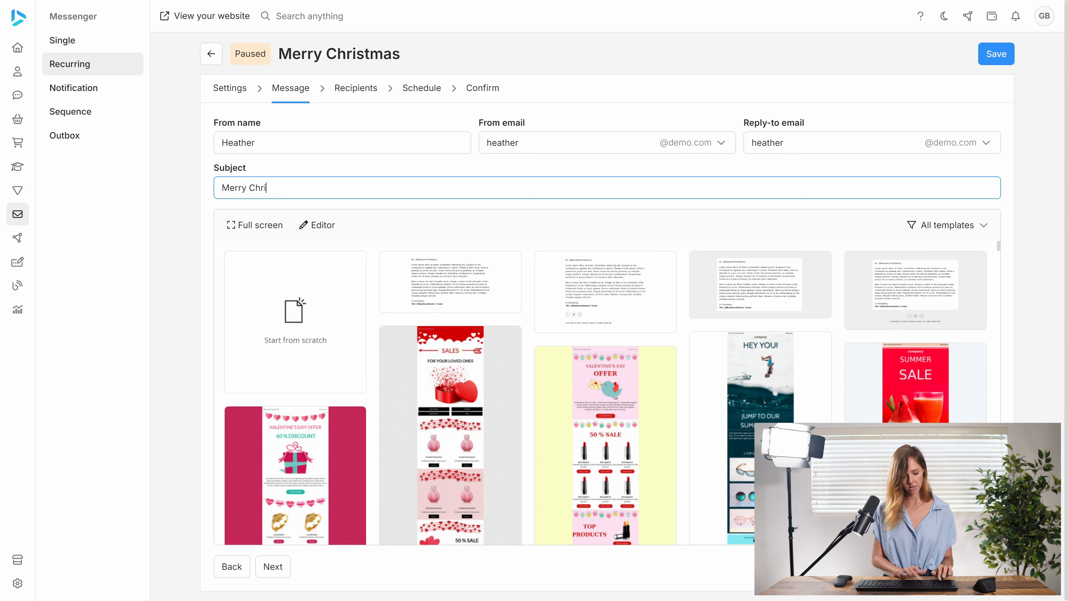
type("stmas")
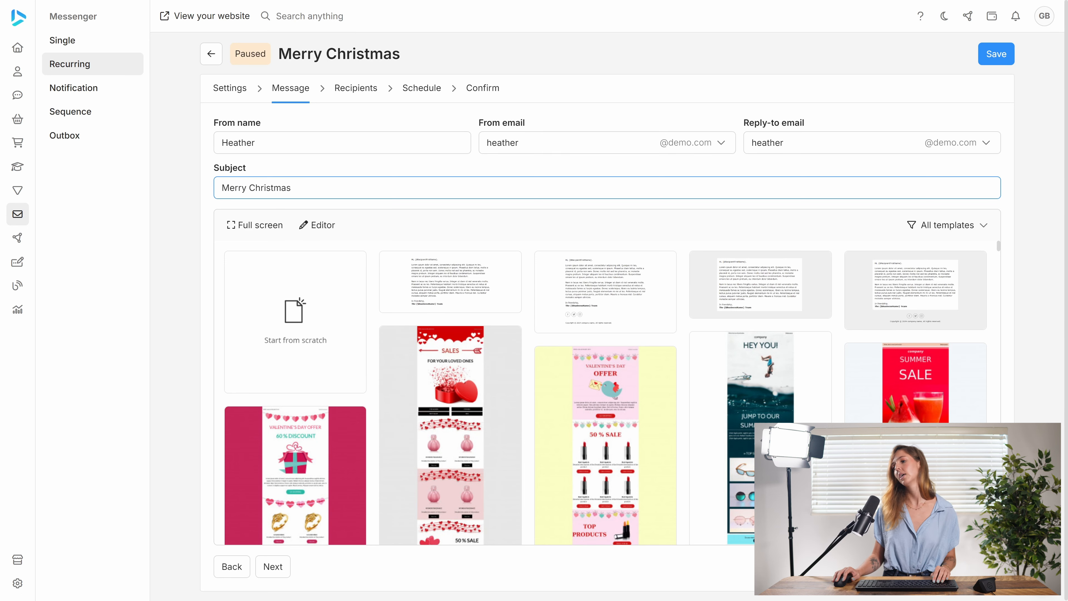
Load the plain letter template without footer and continue past the recipients to the schedule settings, keeping the default audience
left_click(437, 284)
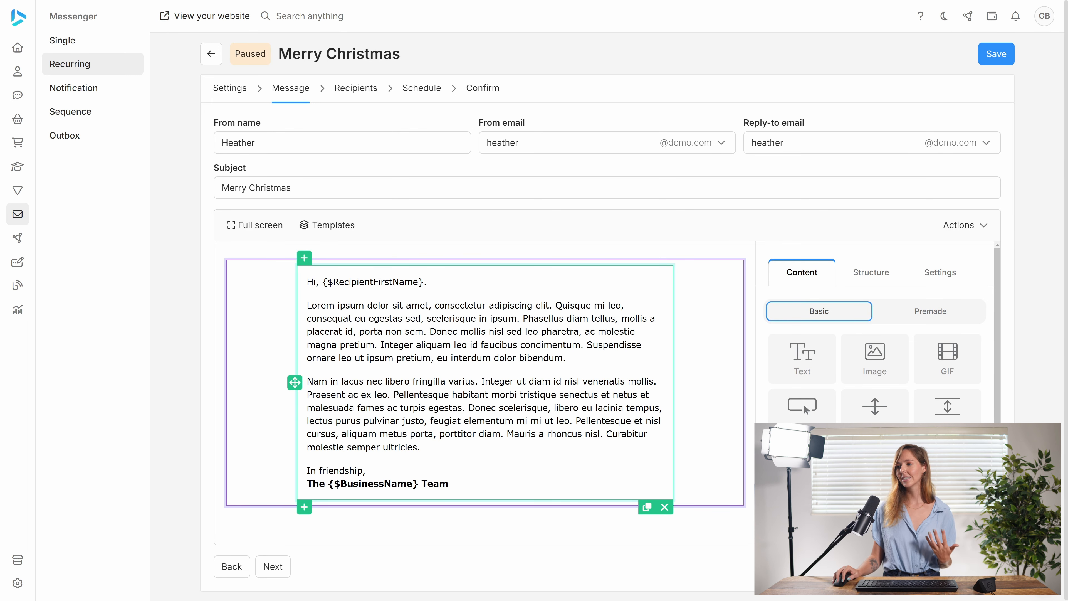
left_click(273, 565)
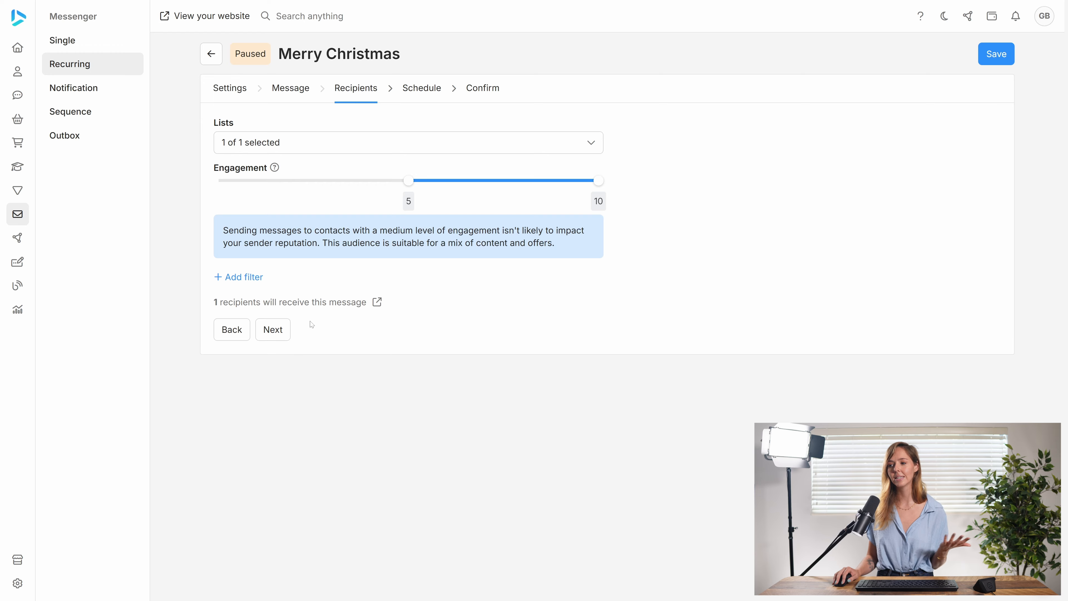
left_click(274, 331)
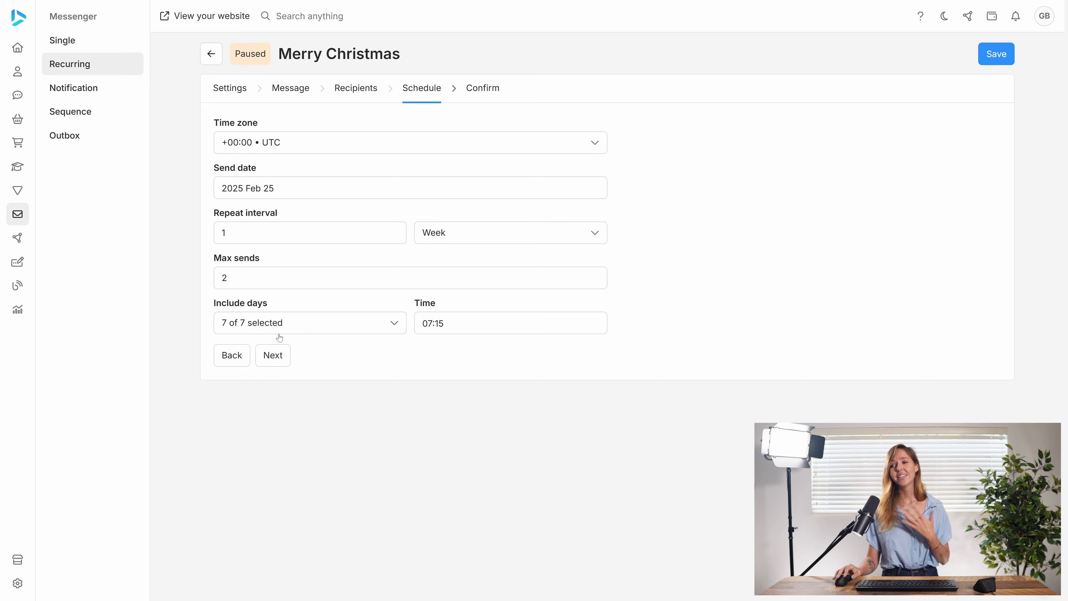
Keep the time zone at UTC and set the send date to 2025 Dec 25
left_click(301, 153)
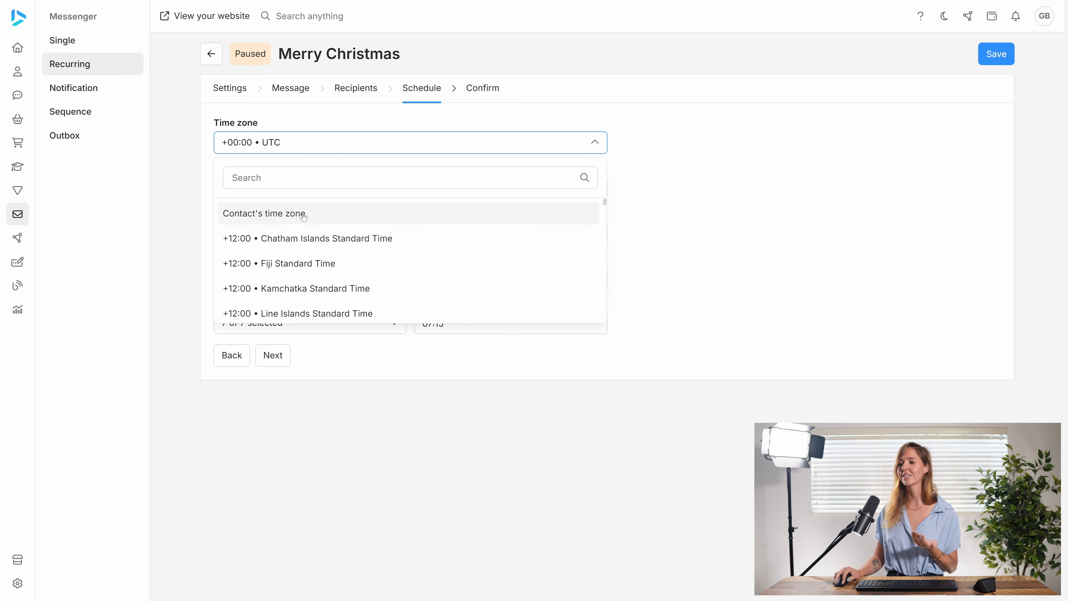
left_click(303, 150)
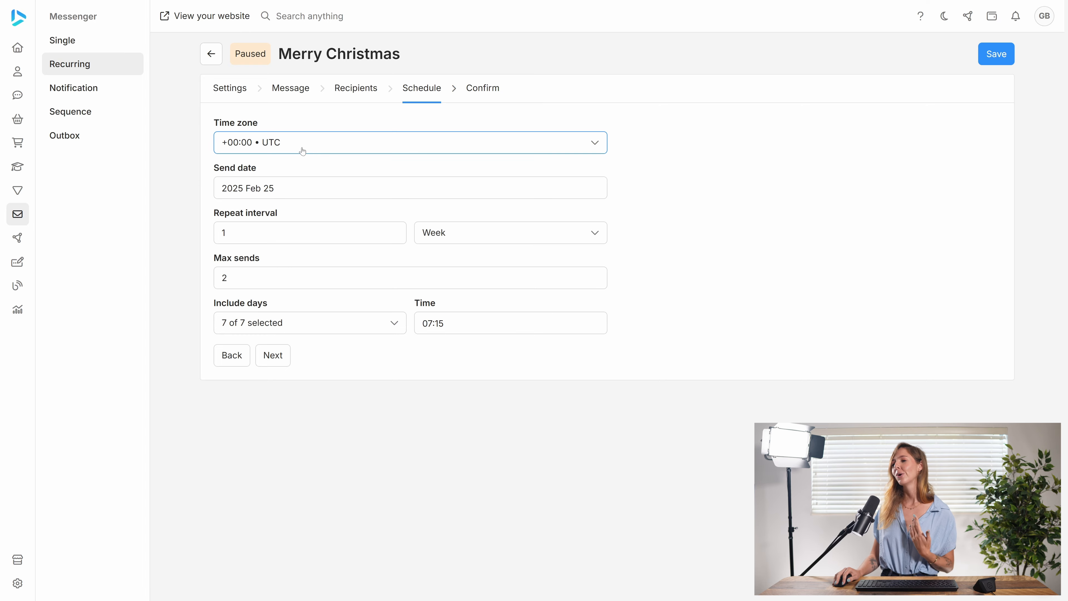
left_click(267, 189)
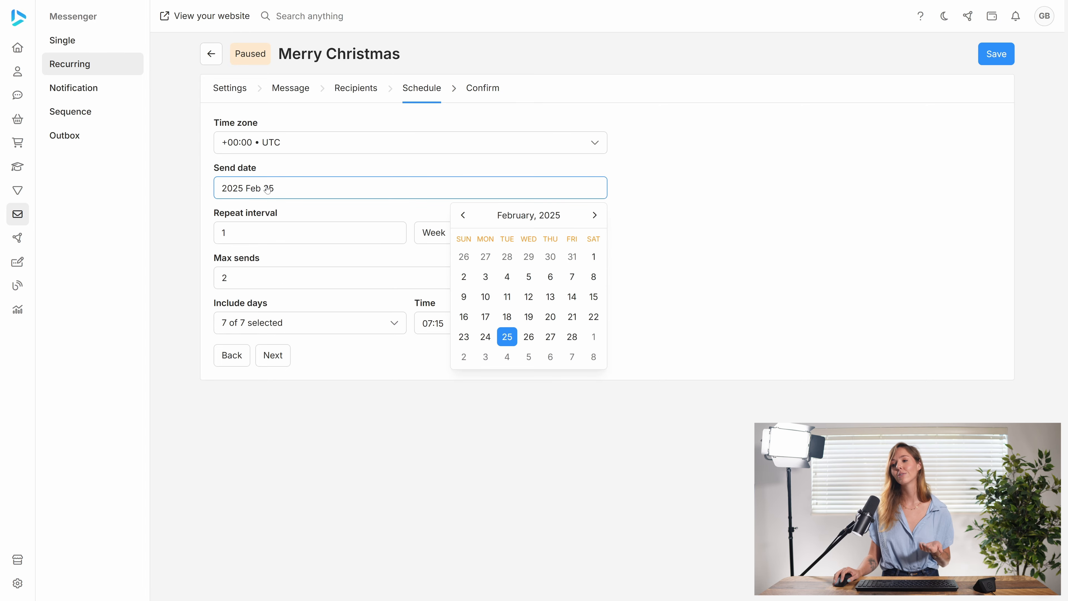
left_click(594, 215)
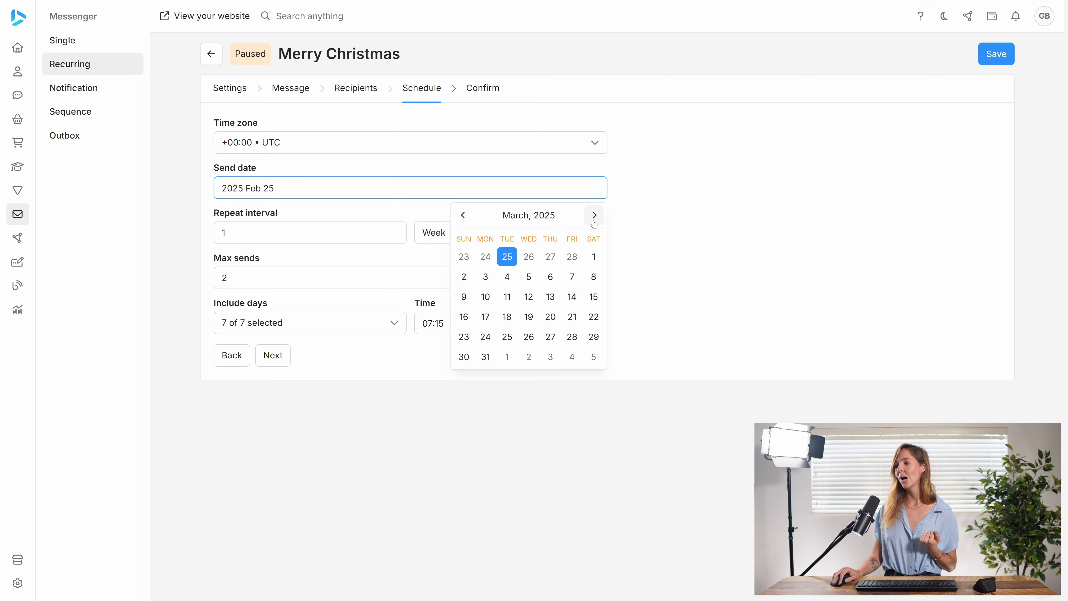
left_click(594, 216)
left_click(594, 215)
left_click(594, 215)
left_click(594, 215)
left_click(594, 215)
left_click(594, 215)
left_click(594, 215)
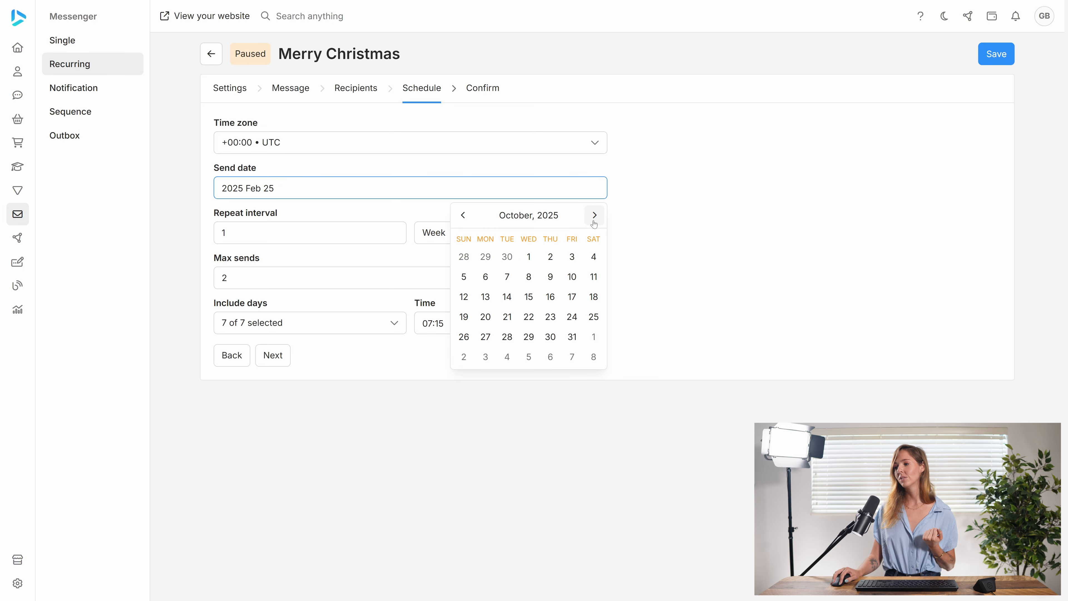
left_click(594, 215)
left_click(594, 215)
left_click(594, 215)
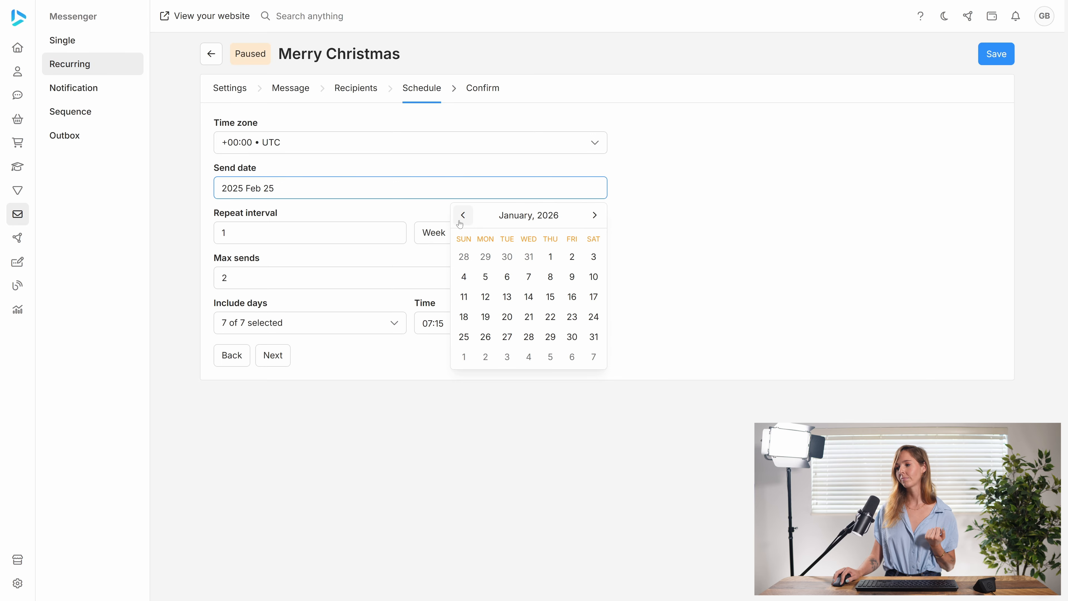
left_click(463, 215)
left_click(550, 316)
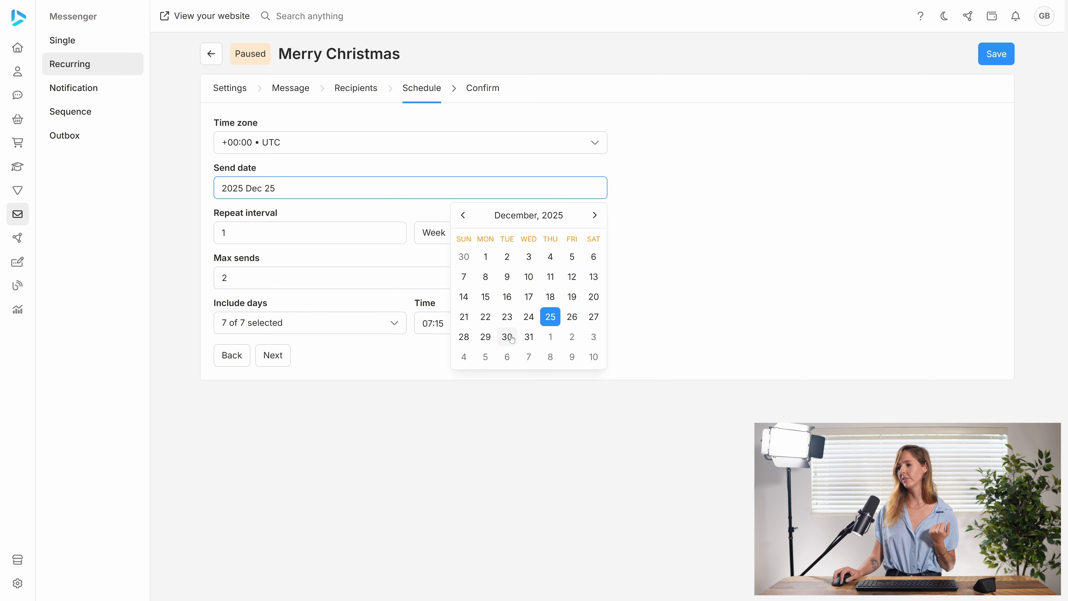
left_click(358, 220)
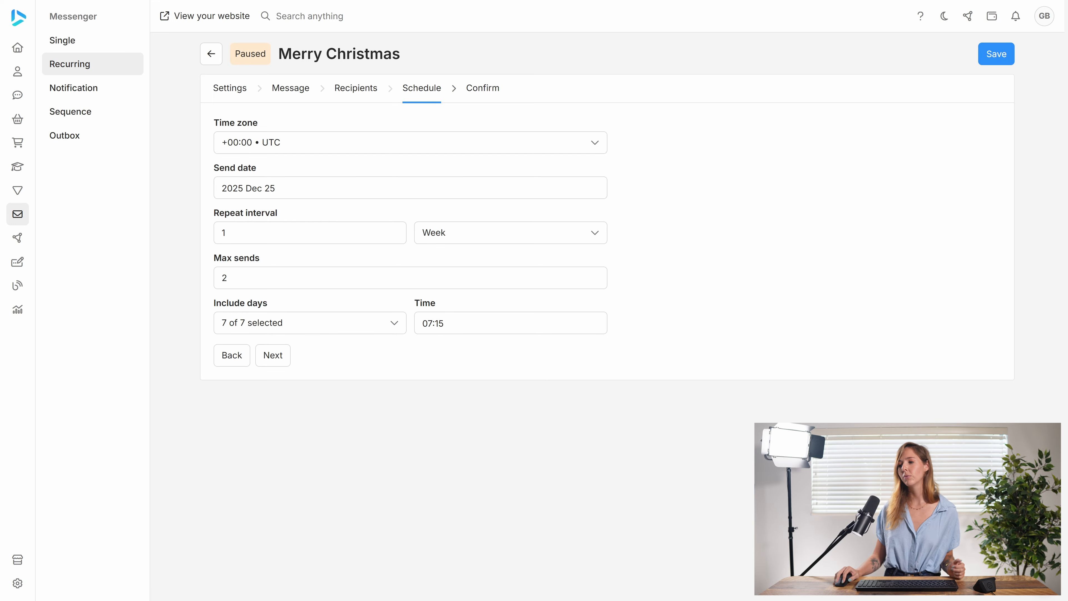
Try Year, Week, Month and Day in turn as the unit of the repeat interval
left_click(465, 234)
left_click(451, 335)
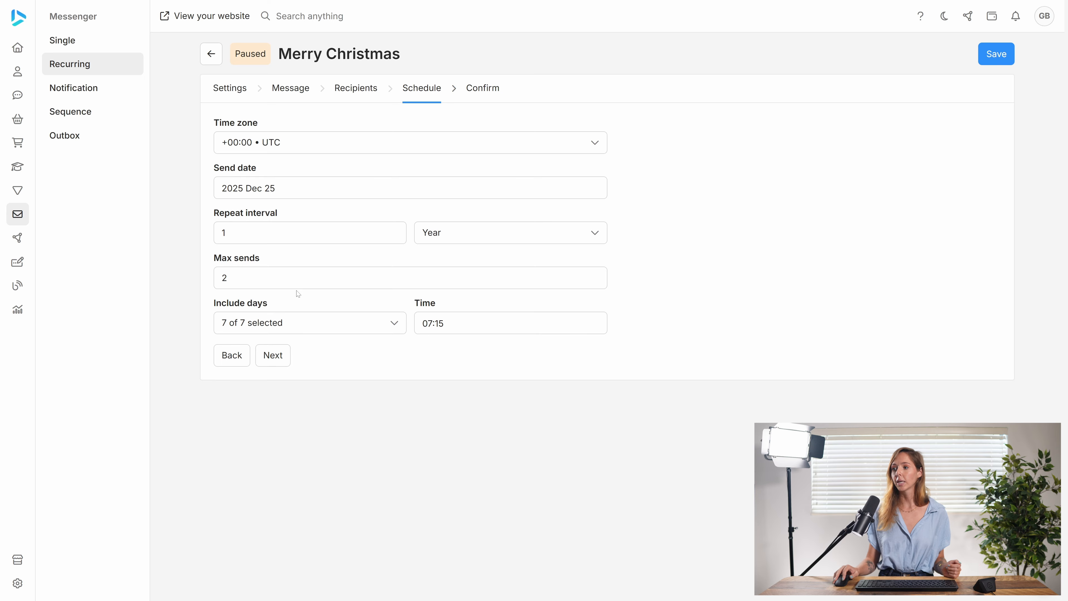
left_click(494, 241)
left_click(472, 287)
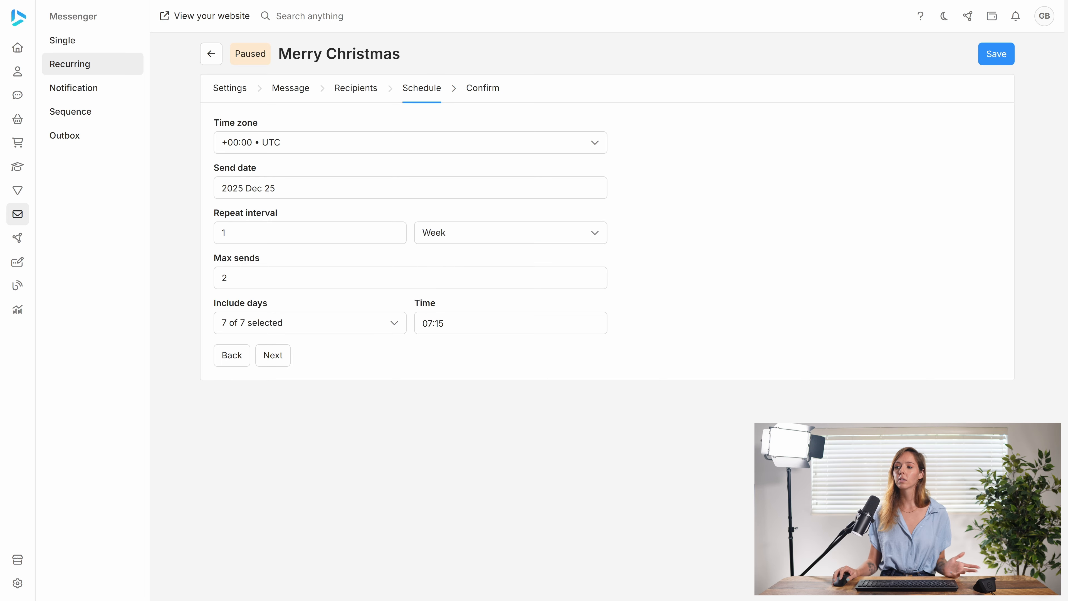
left_click(455, 242)
left_click(472, 315)
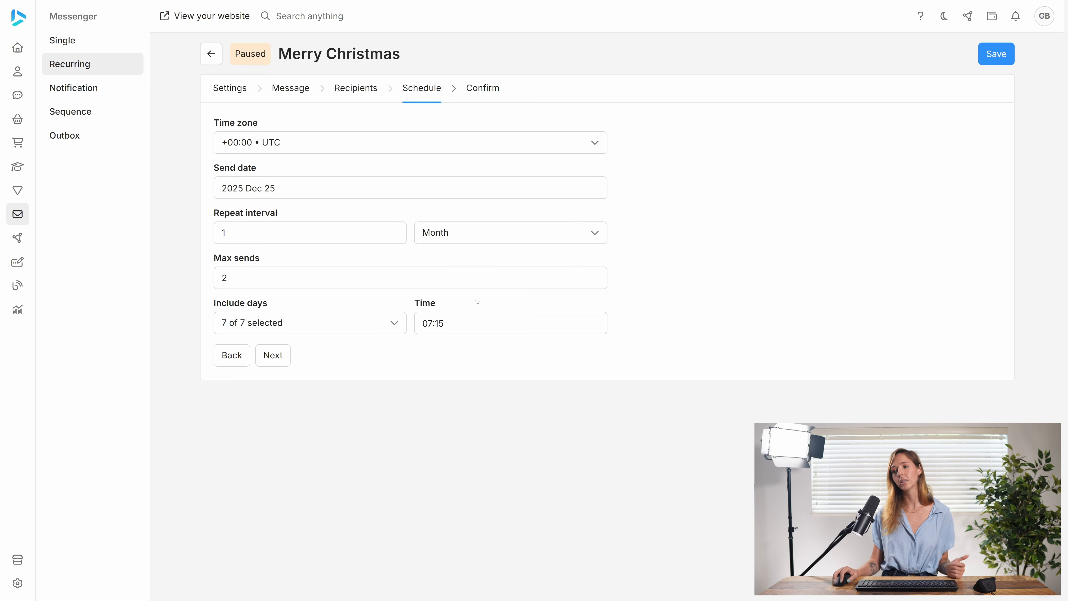
left_click(491, 239)
left_click(465, 263)
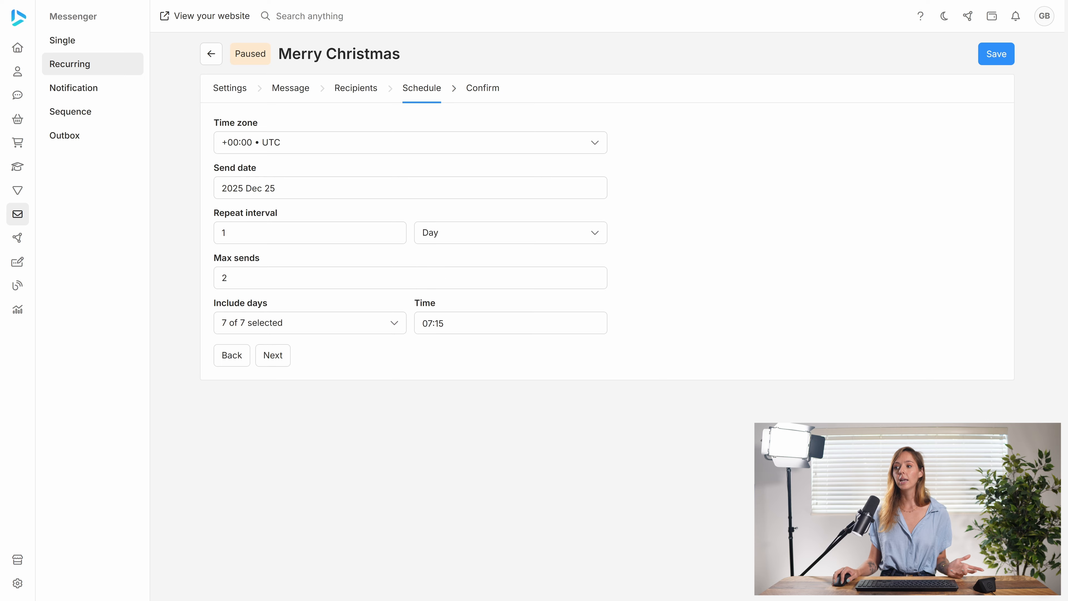
Try a repeat interval of 5 days, and return the interval number to 1
left_click(270, 232)
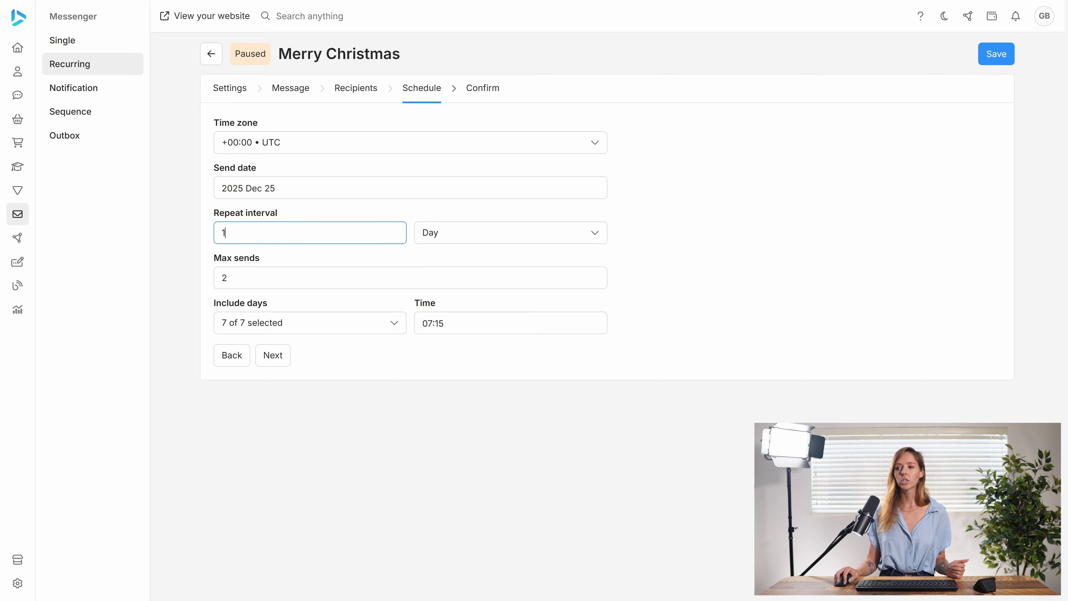
double_click(270, 232)
type("5")
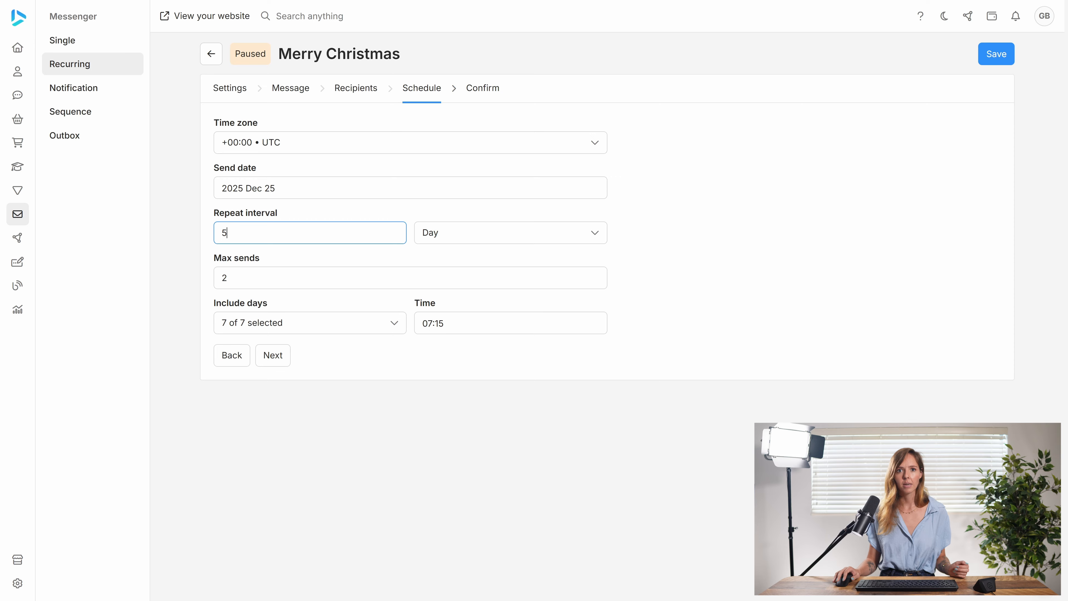
left_click_drag(246, 235, 192, 238)
type("1")
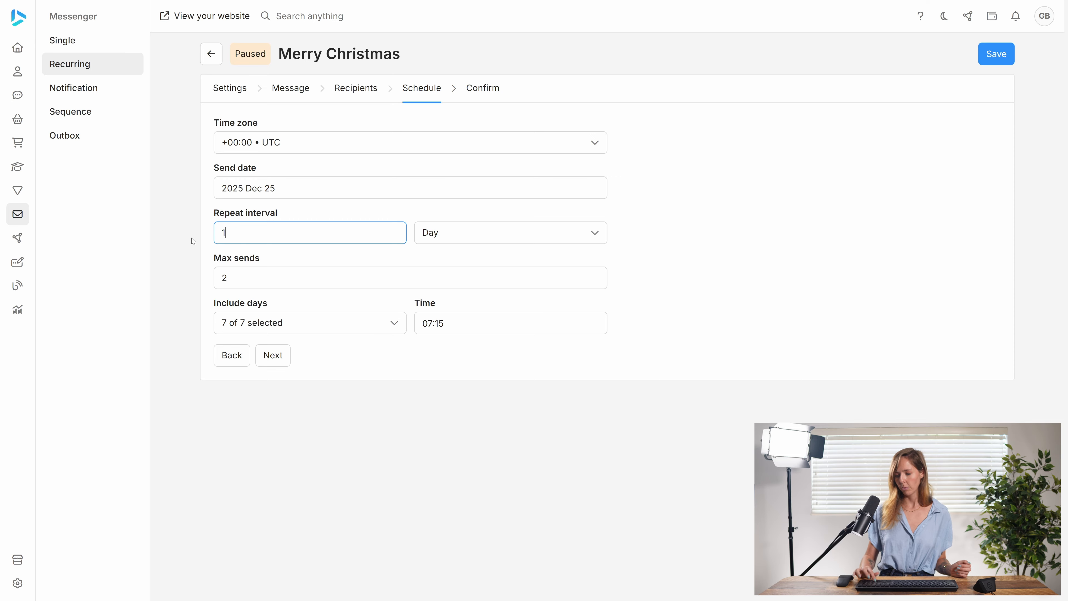
Set the repeat interval's unit to Year and the maximum number of sends to 999
left_click(499, 234)
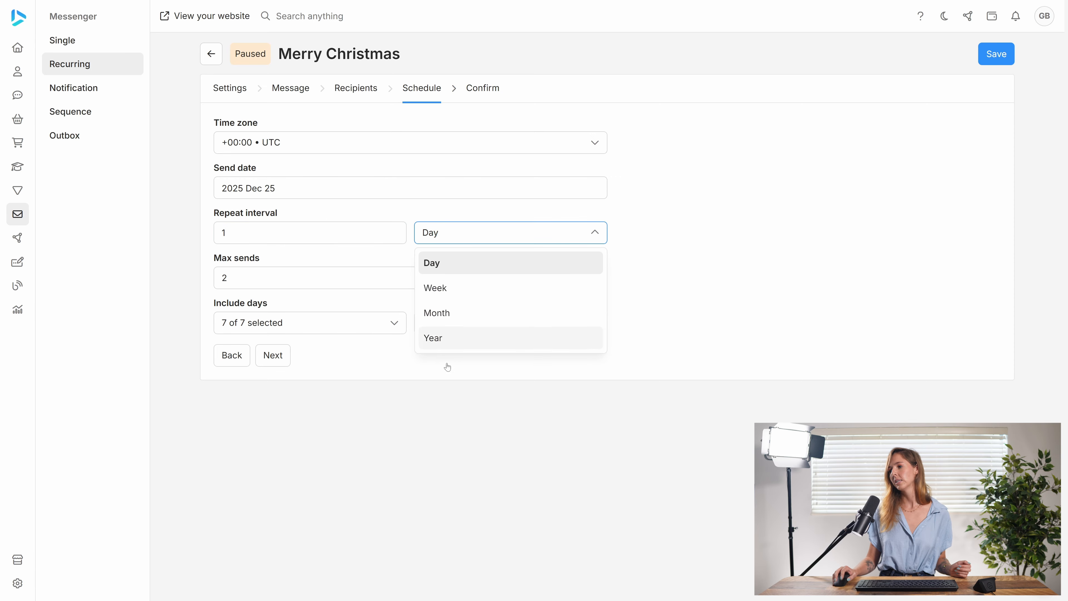
left_click(460, 338)
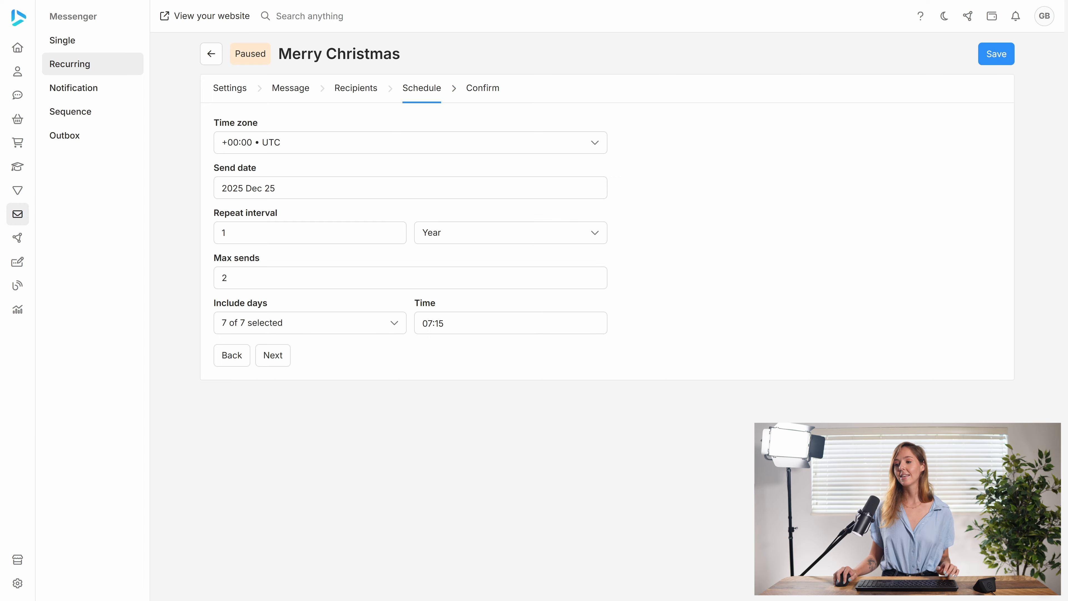
left_click(227, 279)
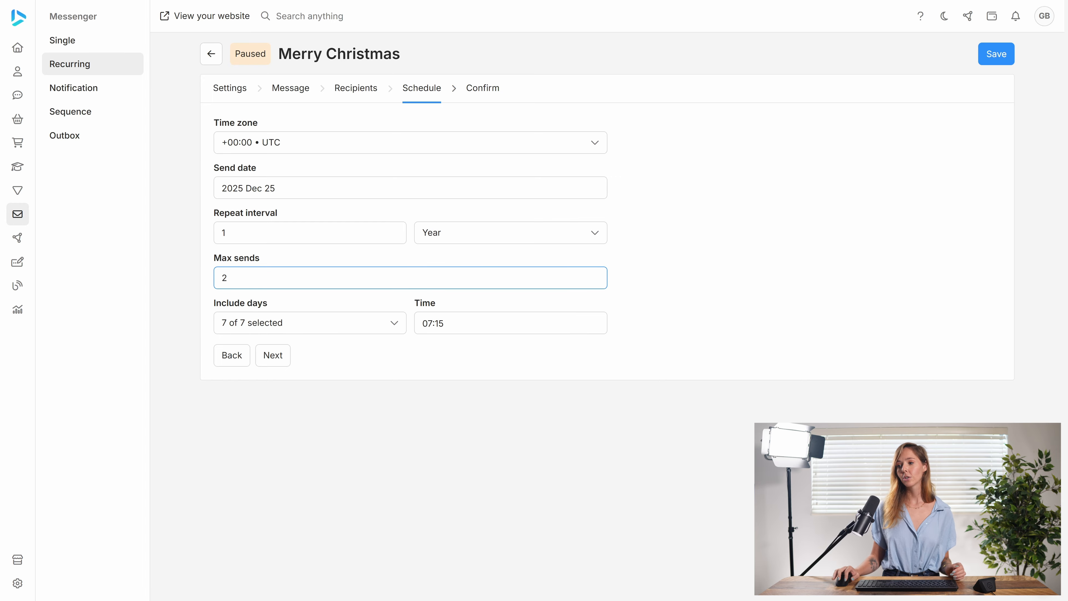
double_click(225, 278)
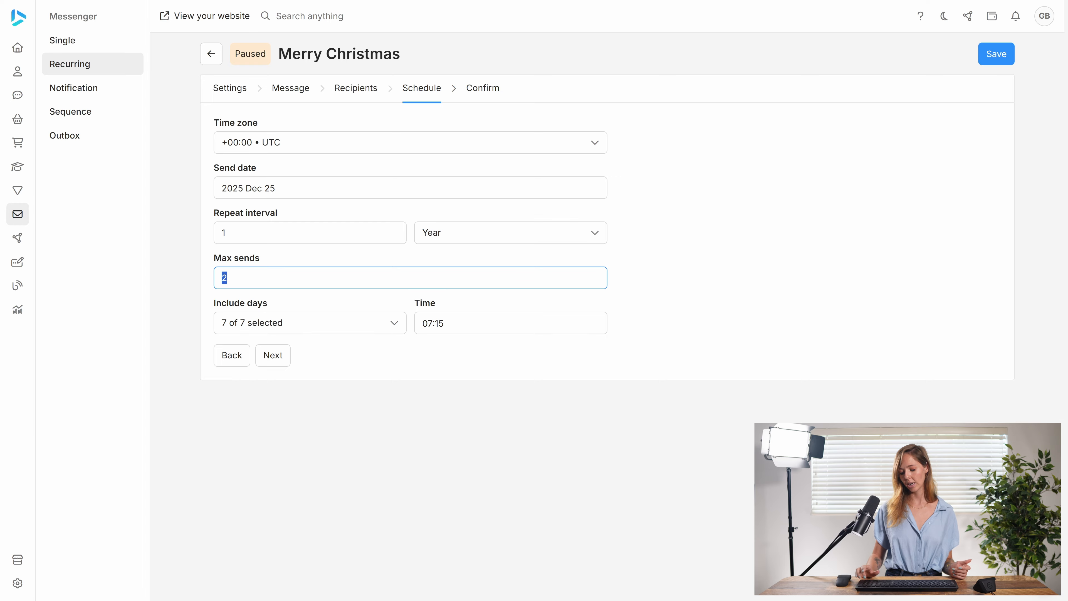
type("999")
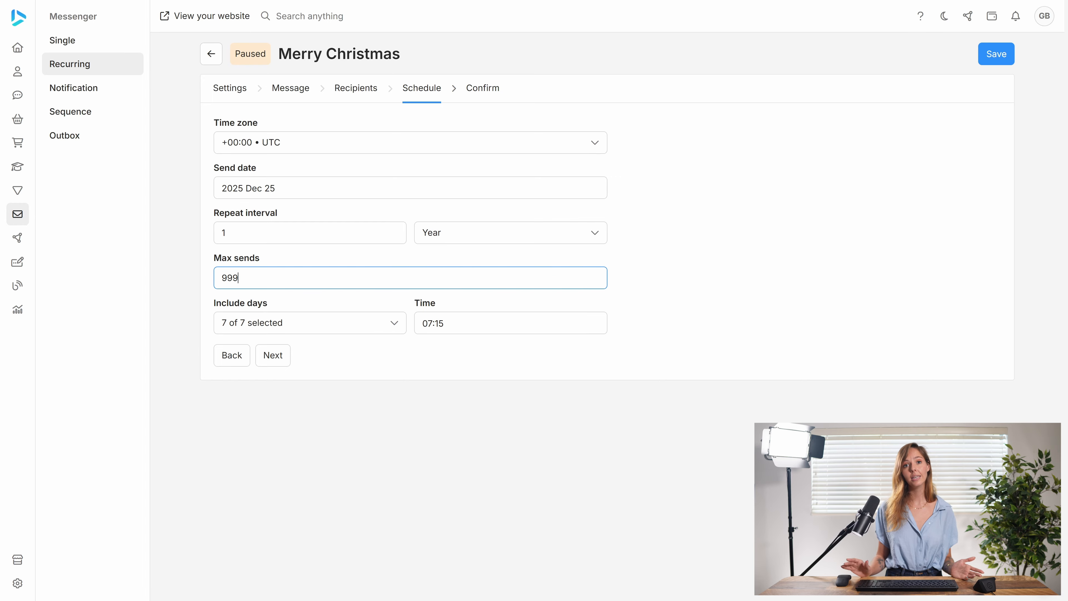
Set the maximum number of sends to 4 and exclude Sunday and Saturday from the included days
left_click_drag(241, 278, 208, 282)
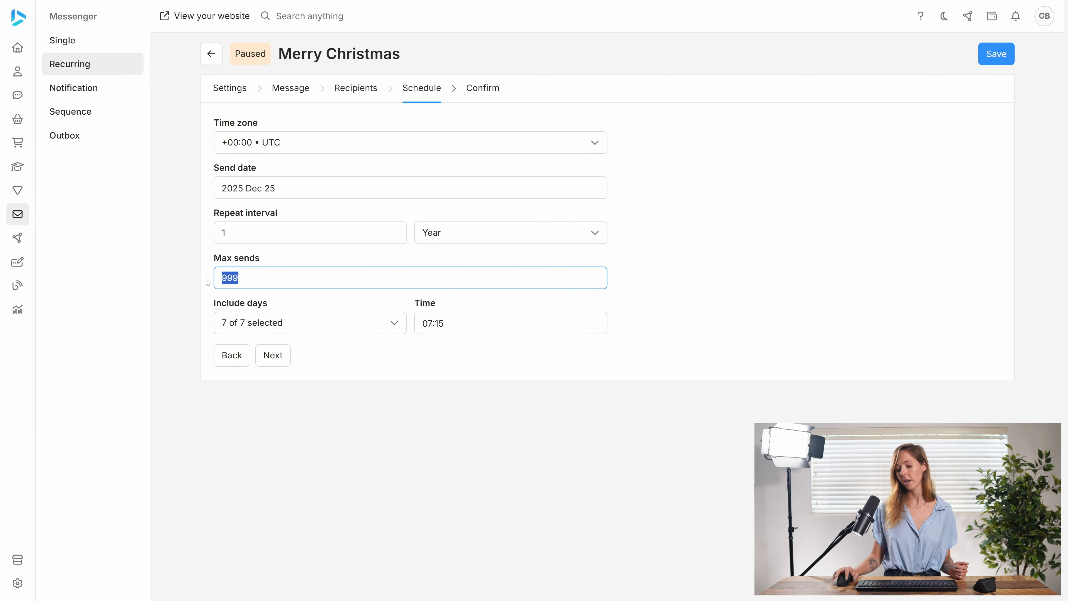
type("4")
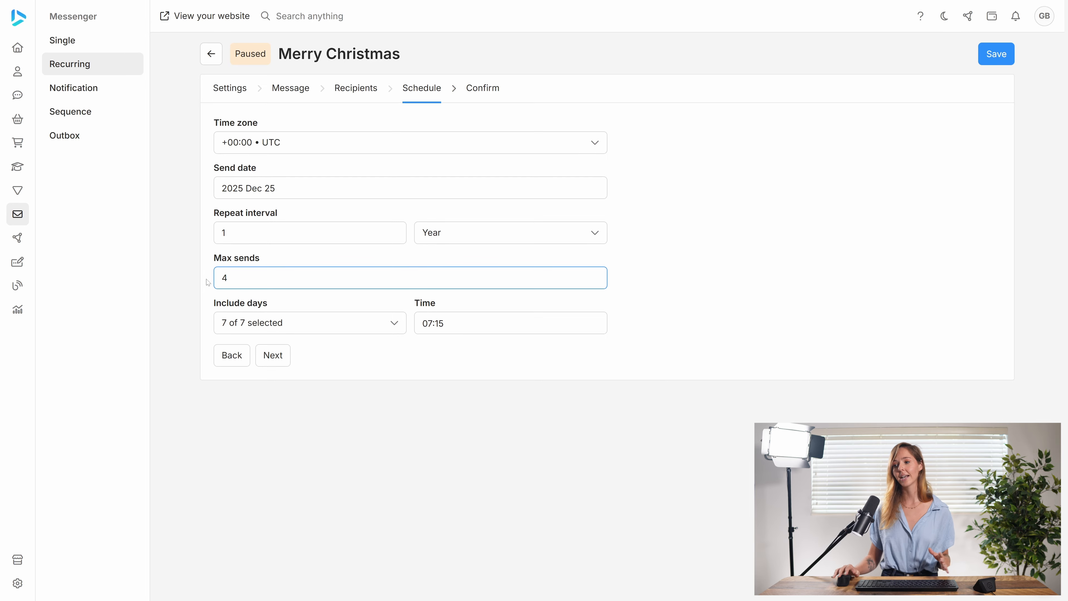
left_click(352, 328)
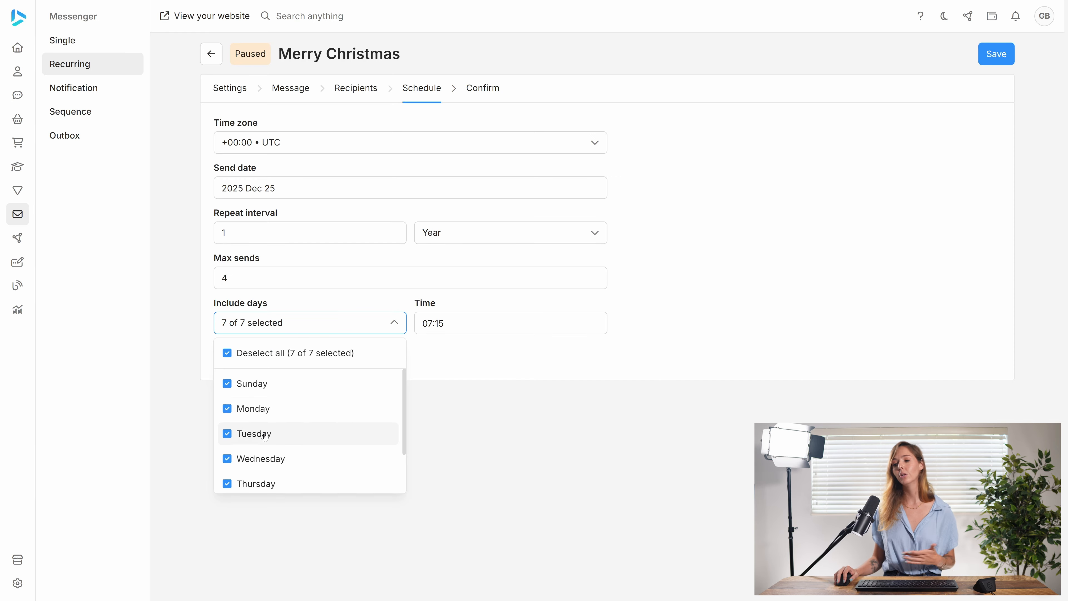
left_click(244, 385)
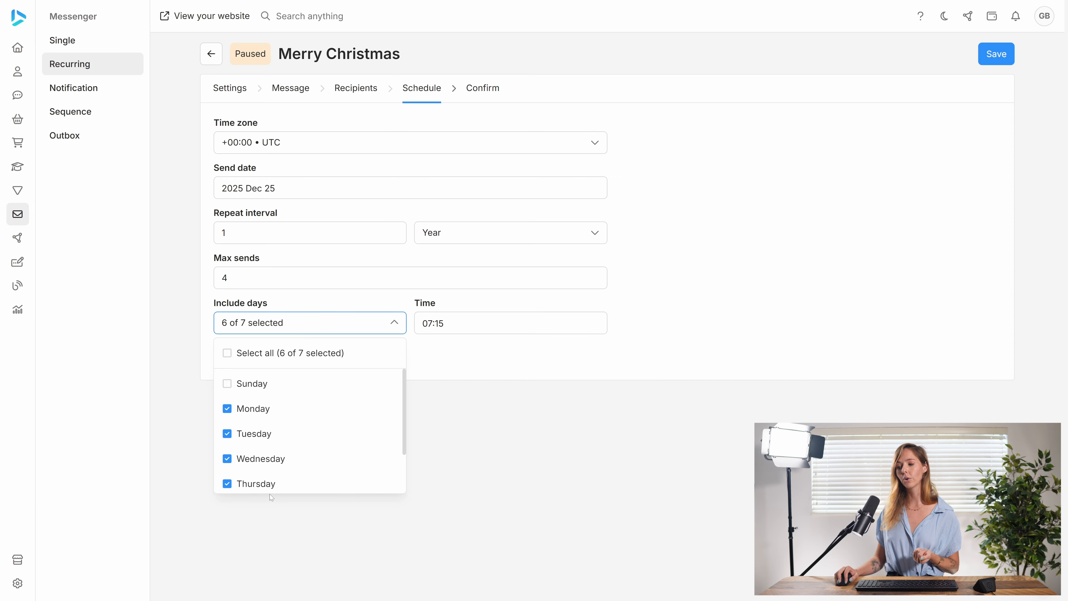
scroll(264, 467, "down", 2)
left_click(263, 479)
scroll(290, 459, "up", 2)
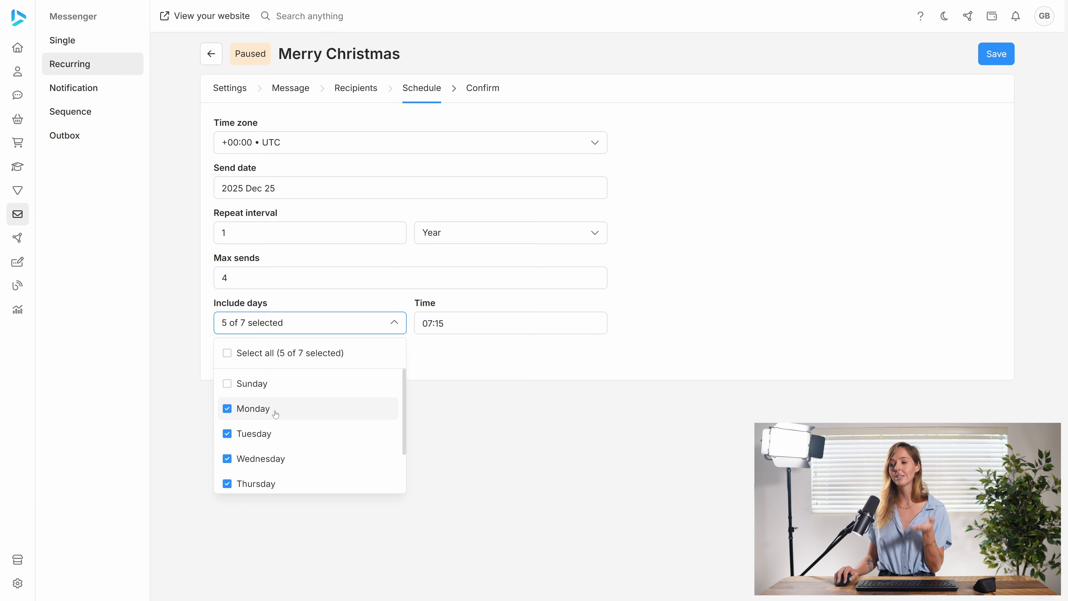
left_click(393, 326)
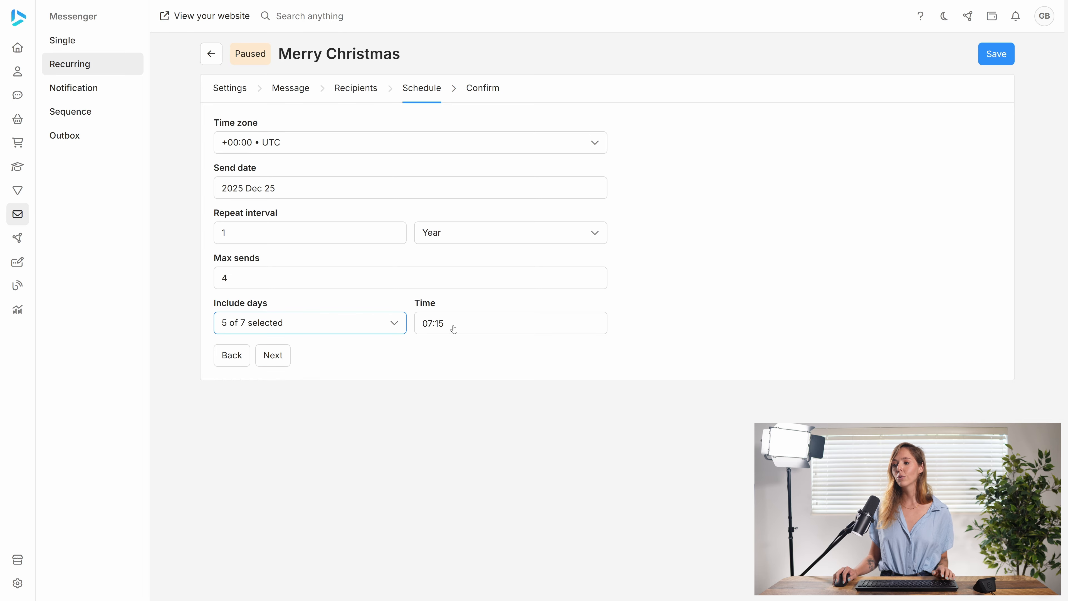